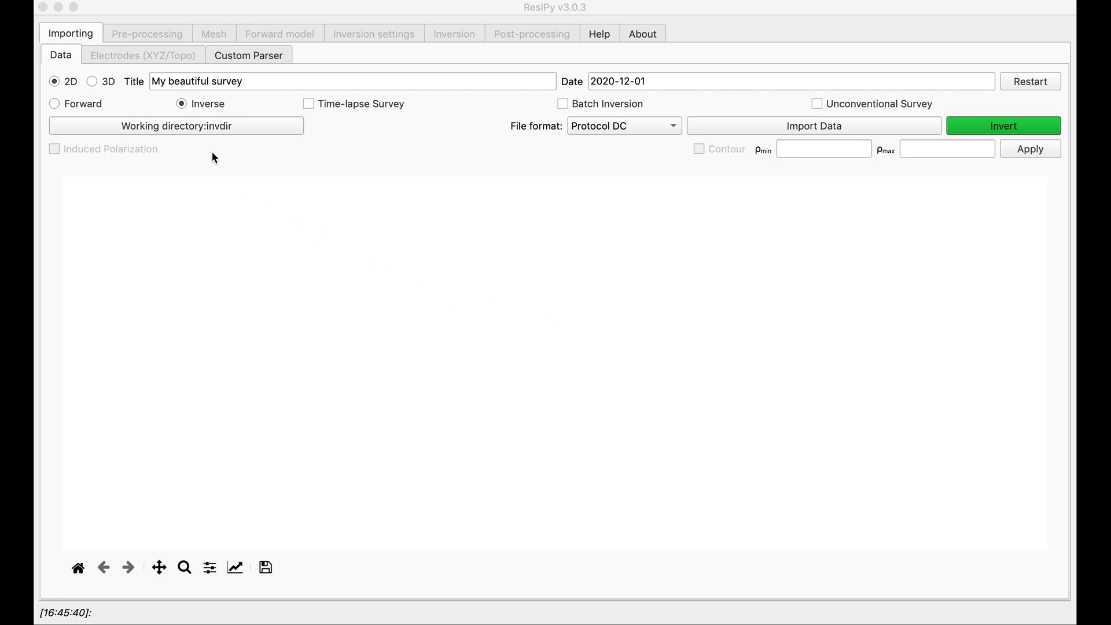
# Choose a 3D survey with the Protocol DC file format and begin importing the measurement data
pyautogui.click(92, 81)
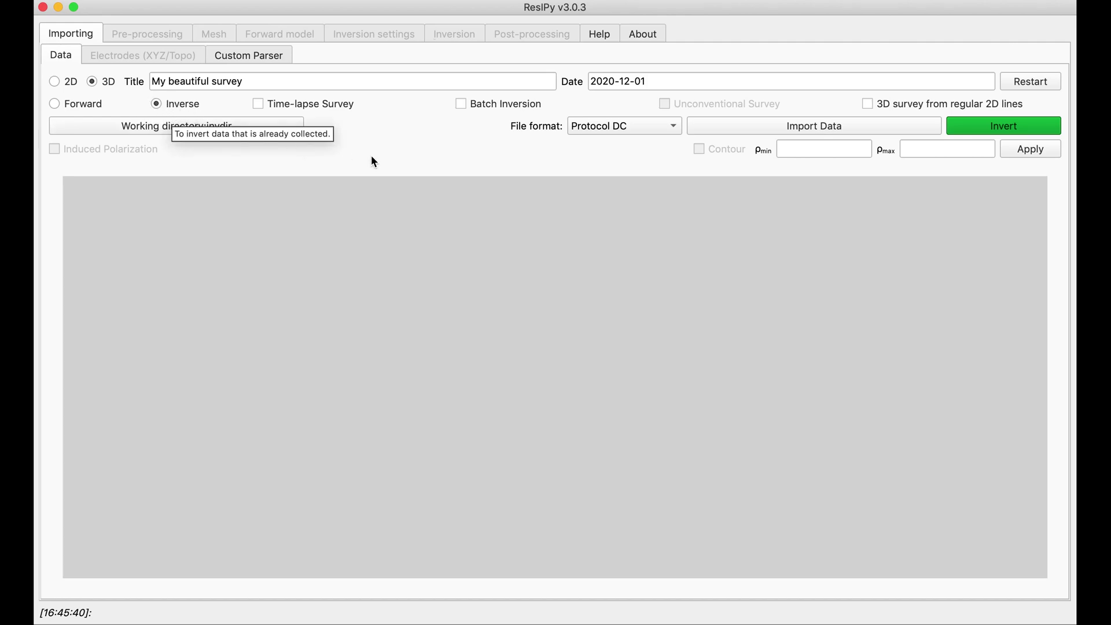
pyautogui.click(602, 133)
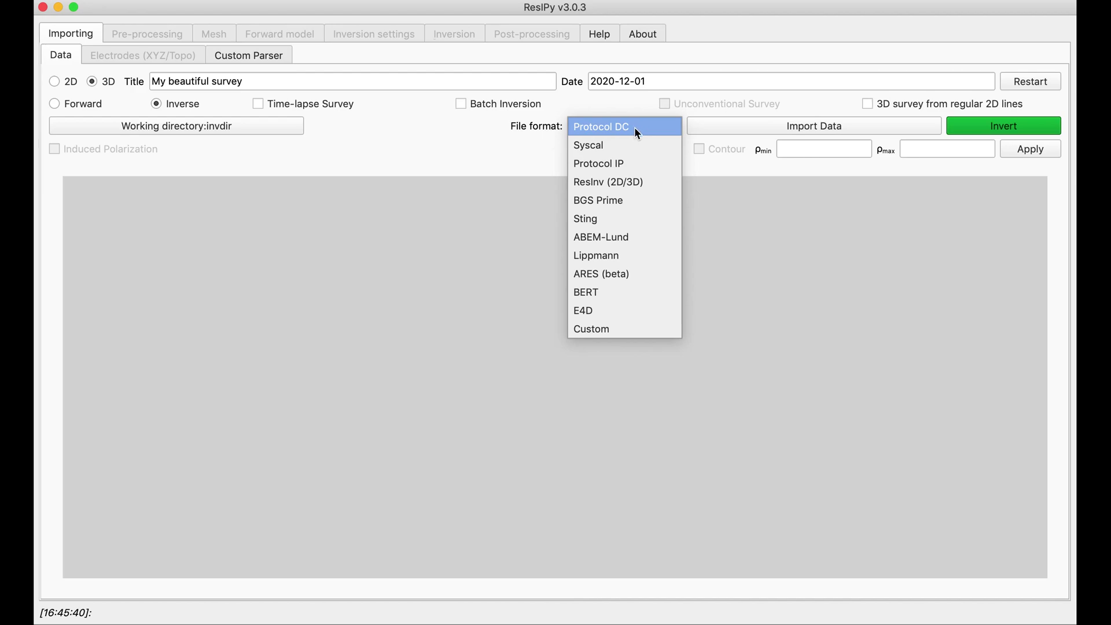
pyautogui.click(633, 133)
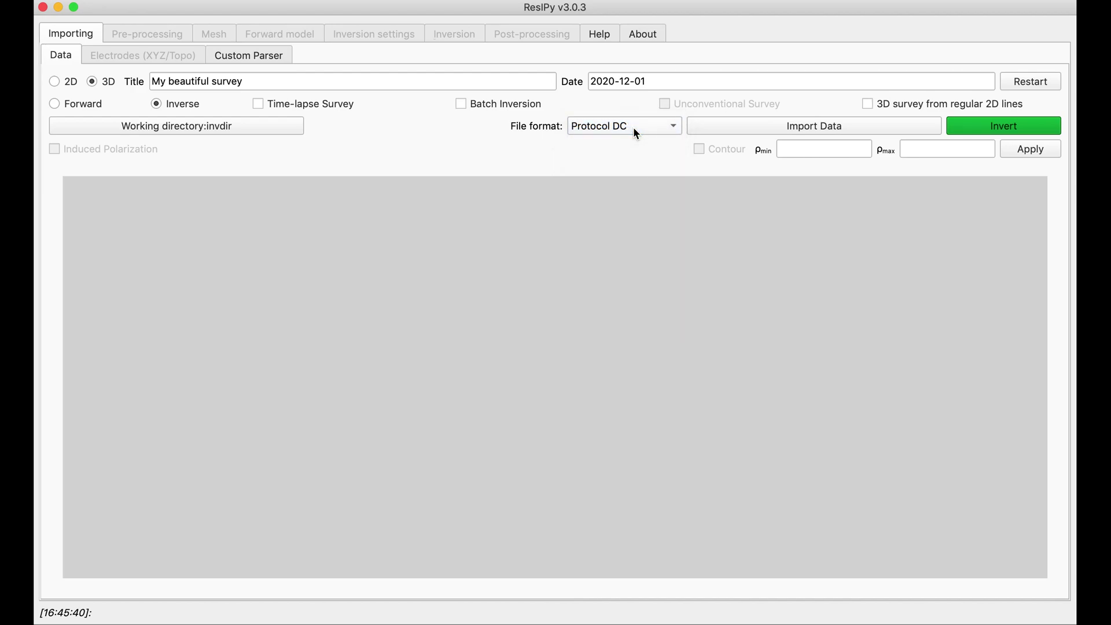
pyautogui.click(769, 125)
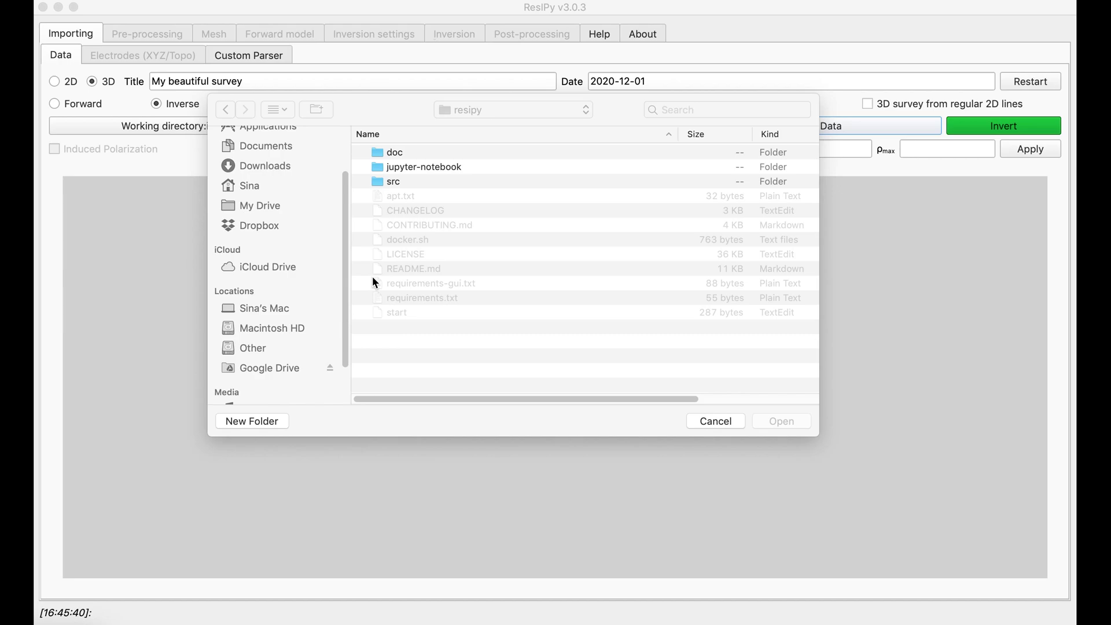
# Import protocol.dat from the src/examples/dc-3d-borehole folder
pyautogui.click(391, 182)
pyautogui.doubleClick(391, 182)
pyautogui.click(402, 156)
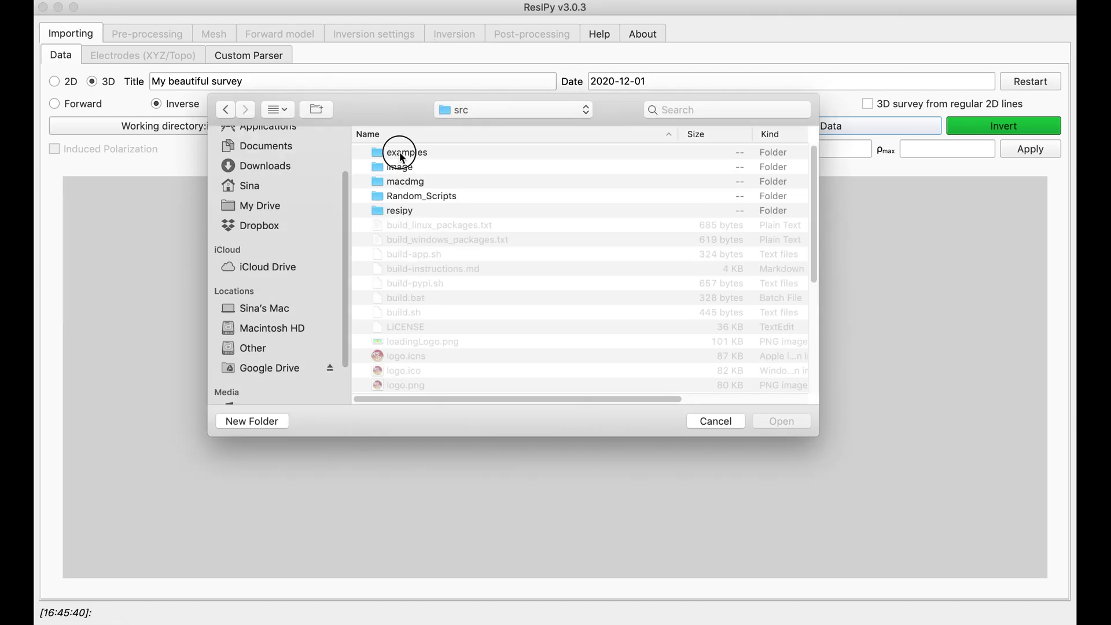
pyautogui.doubleClick(402, 155)
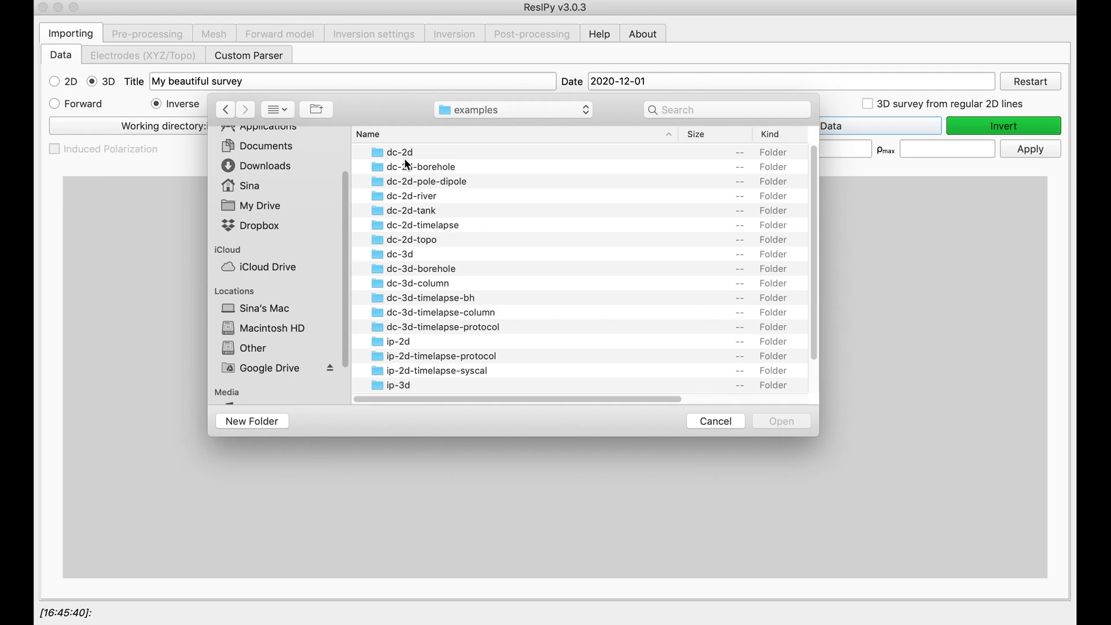
pyautogui.doubleClick(409, 271)
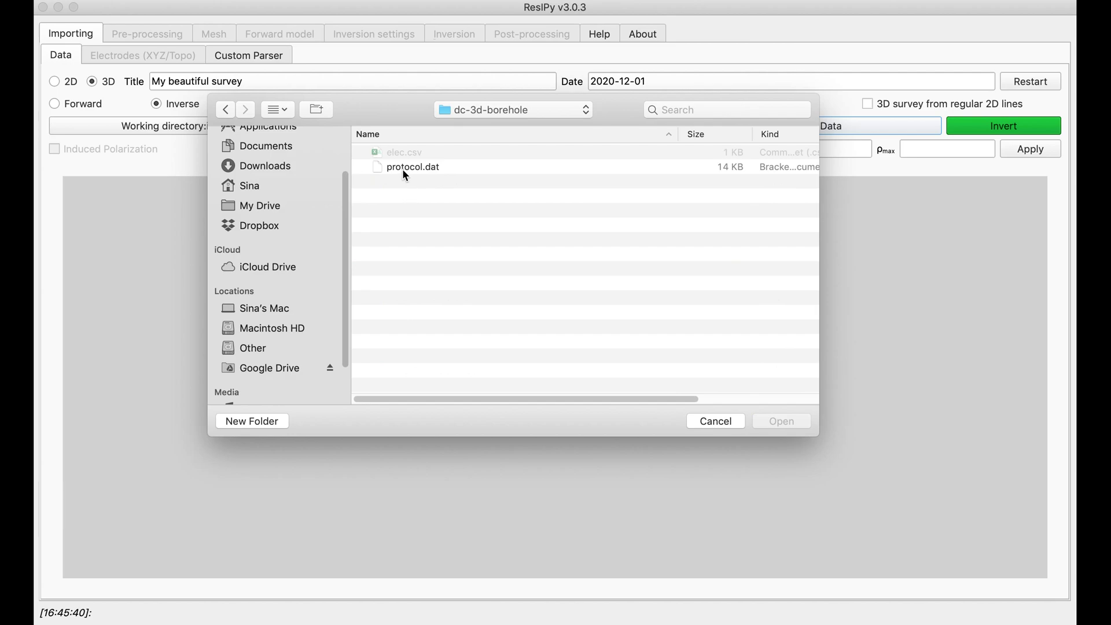
pyautogui.click(403, 171)
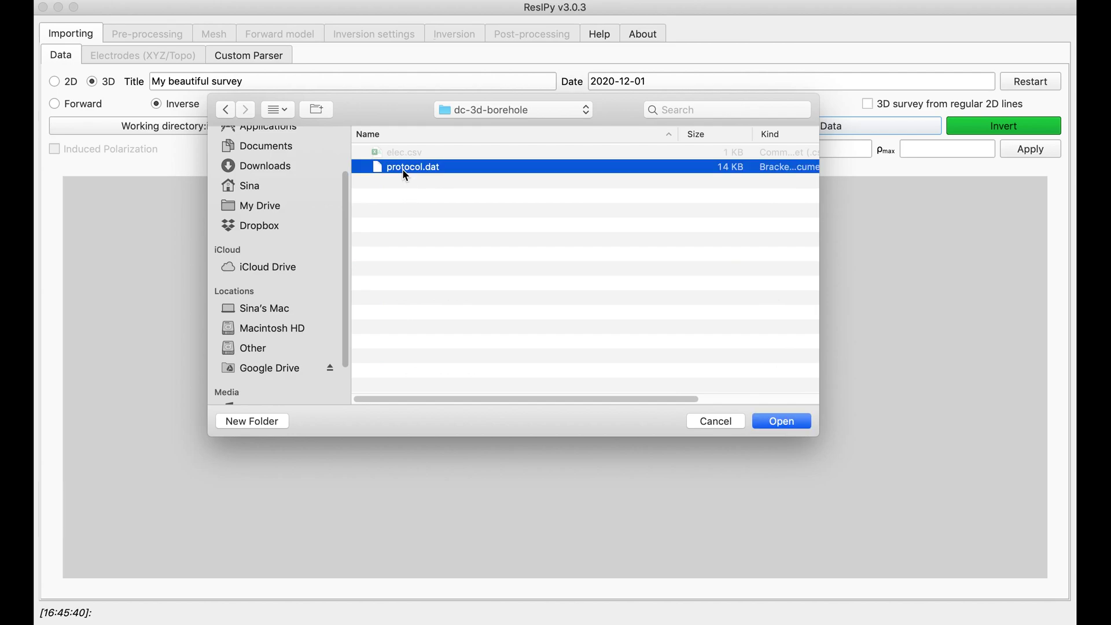
pyautogui.click(788, 425)
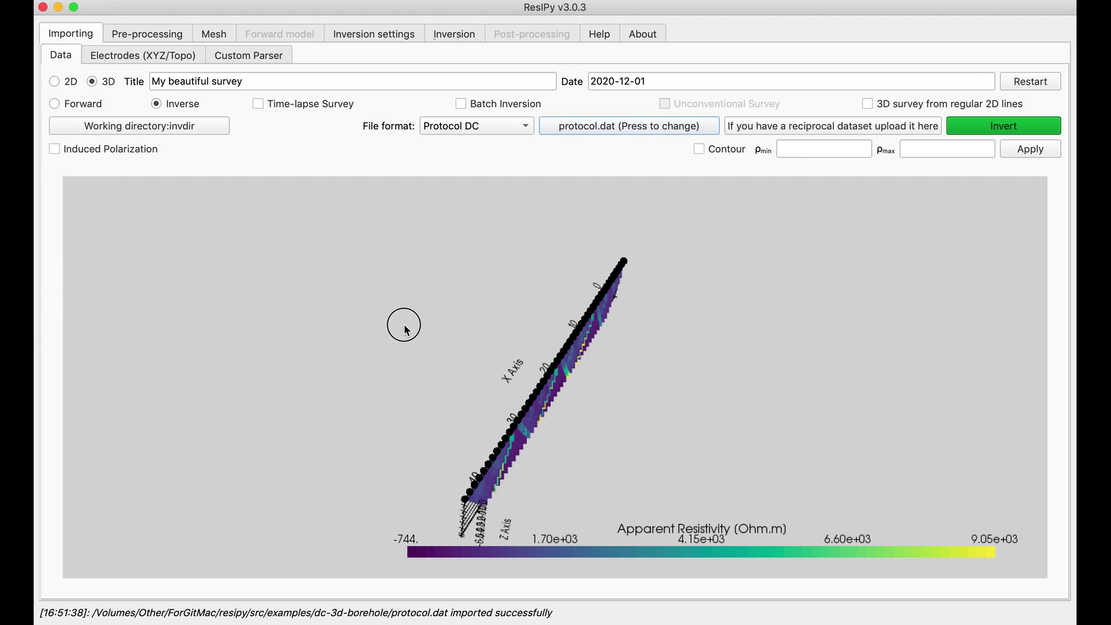
# Rotate the 3D apparent resistivity plot to a side-on view of the borehole pseudosection
pyautogui.moveTo(324, 397); pyautogui.dragTo(241, 355)
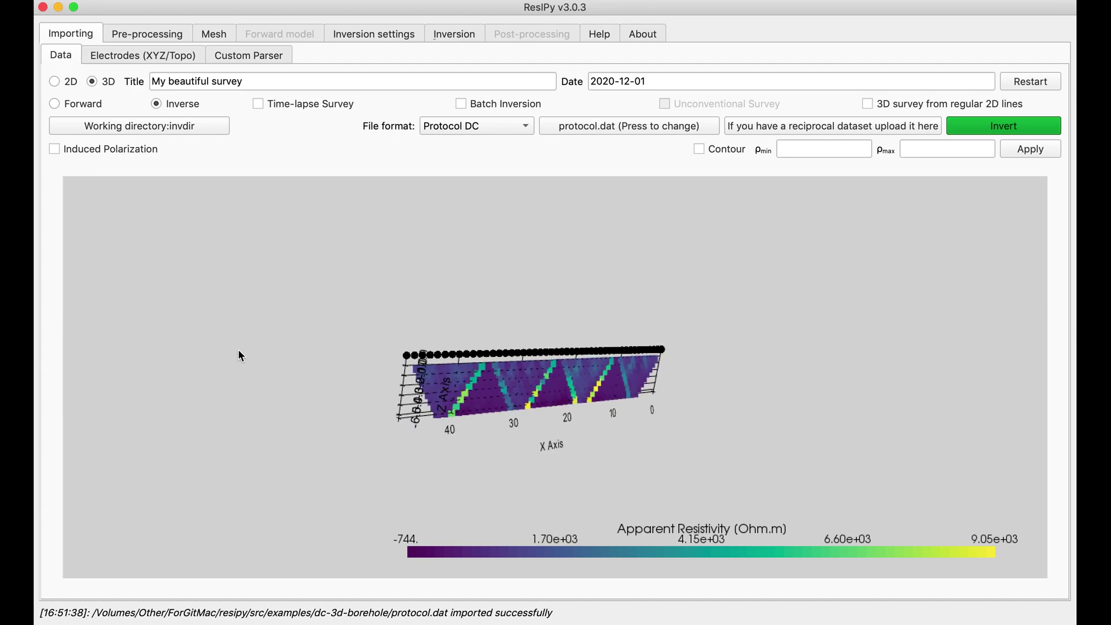
# Show the electrode positions table, then bring up the elec spreadsheet in Excel
pyautogui.click(150, 59)
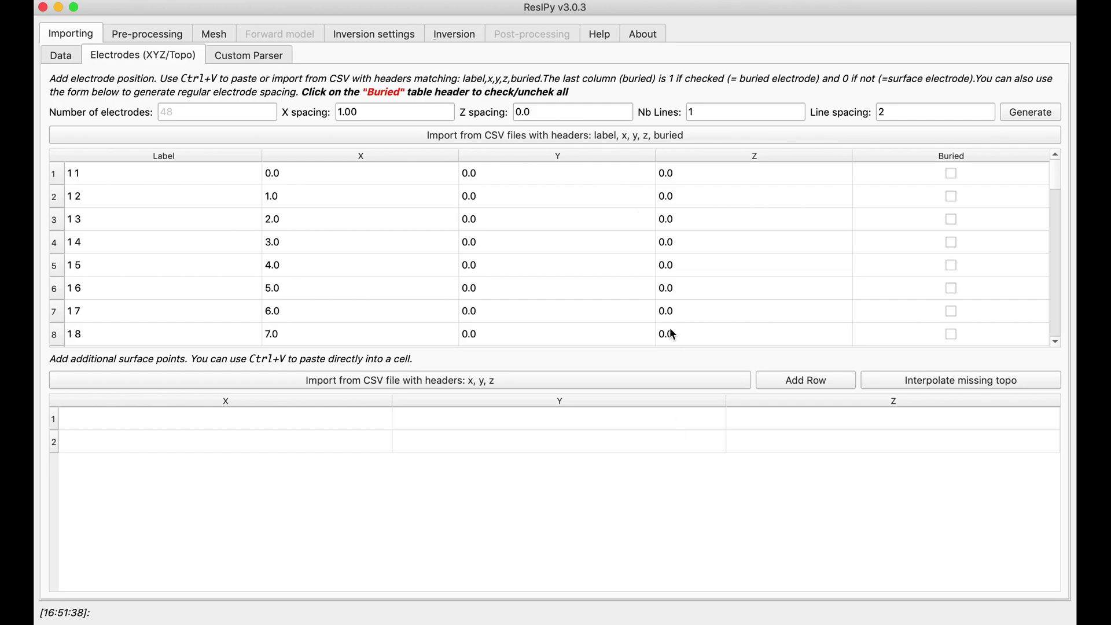
pyautogui.press('super+Tab')
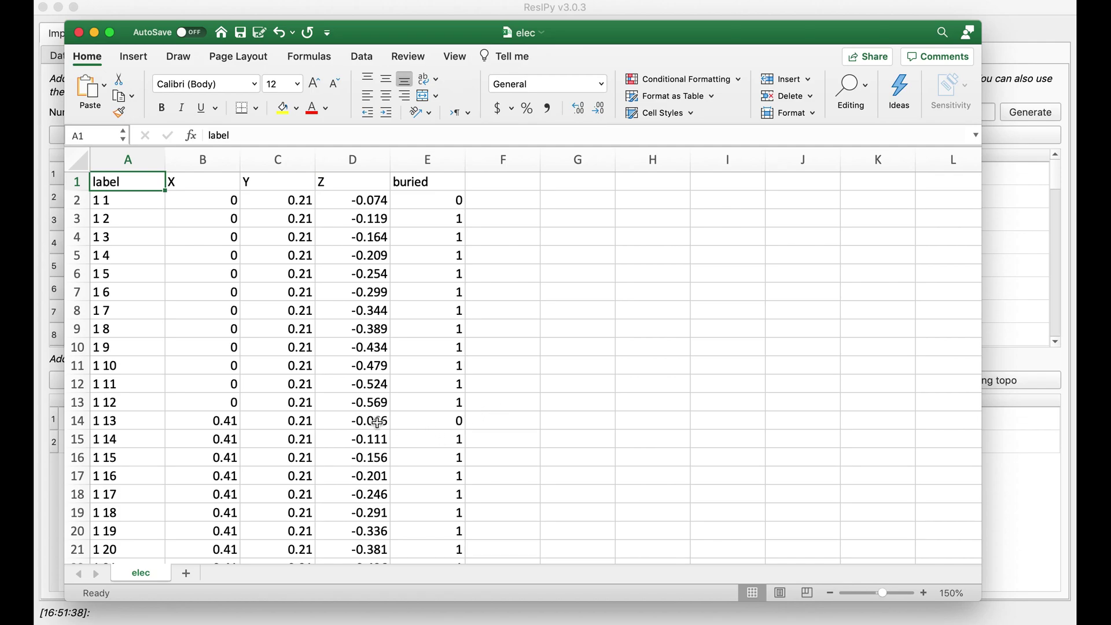
# Back in ResIPy, load the electrode X, Y, Z coordinates and buried flags from elec.csv
pyautogui.click(278, 9)
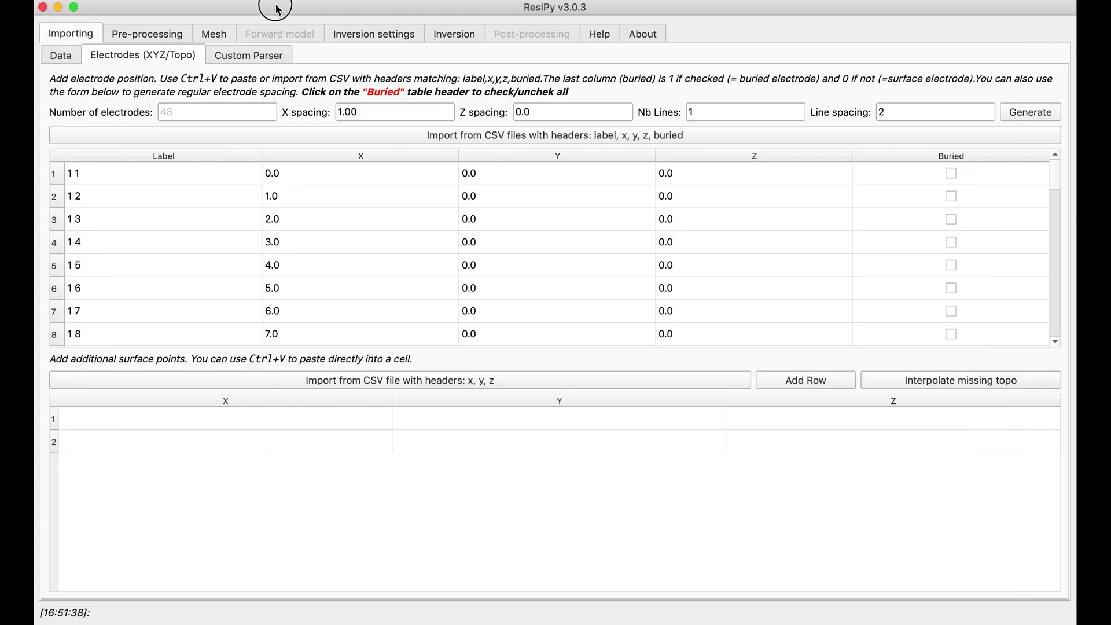
pyautogui.click(546, 136)
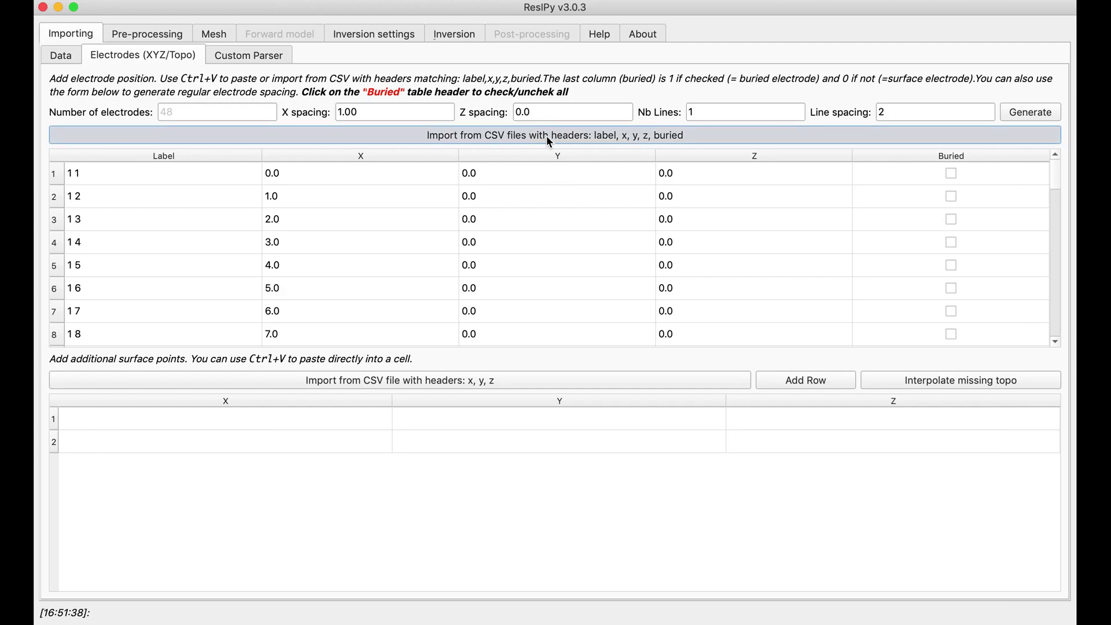
pyautogui.click(419, 155)
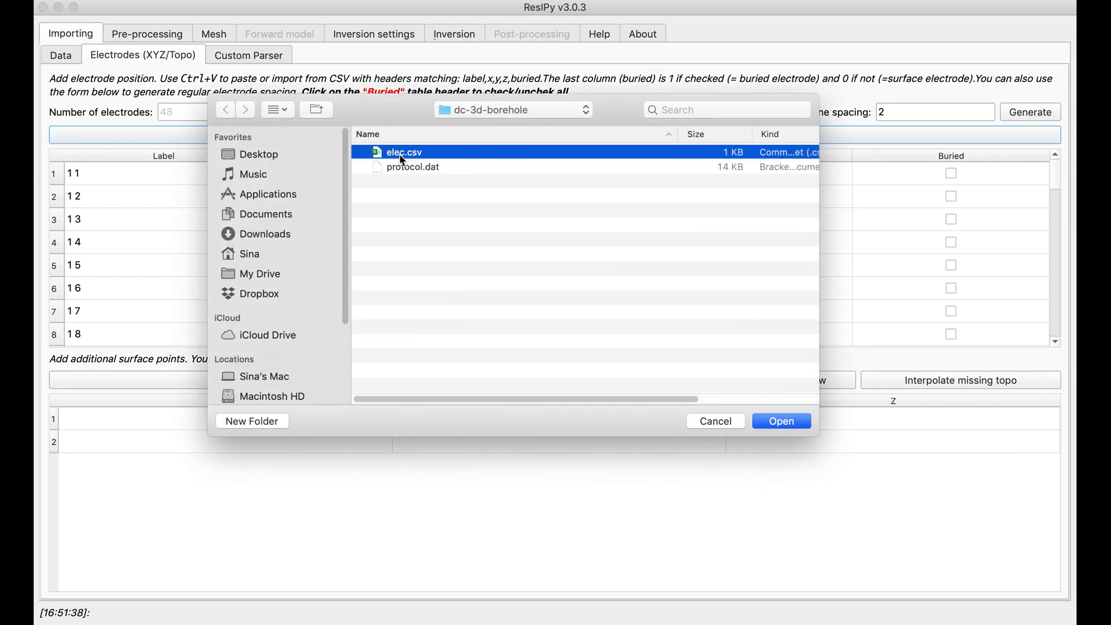
pyautogui.click(784, 424)
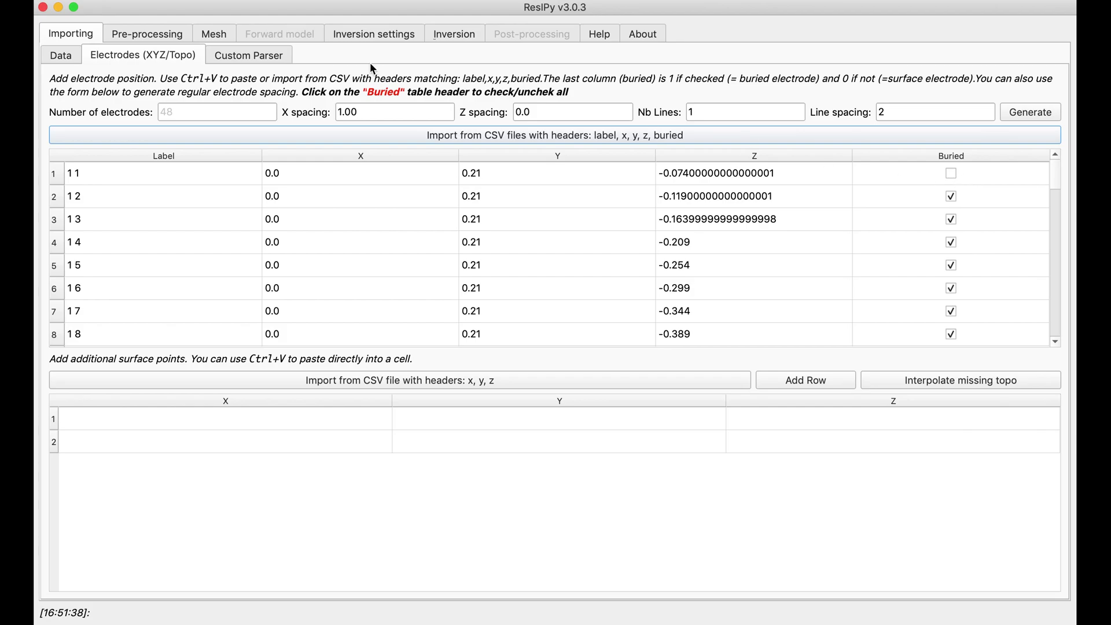
pyautogui.click(61, 55)
# Orbit the 3D plot to view the borehole electrodes from several sides, then go to Mesh
pyautogui.moveTo(755, 230); pyautogui.dragTo(649, 275)
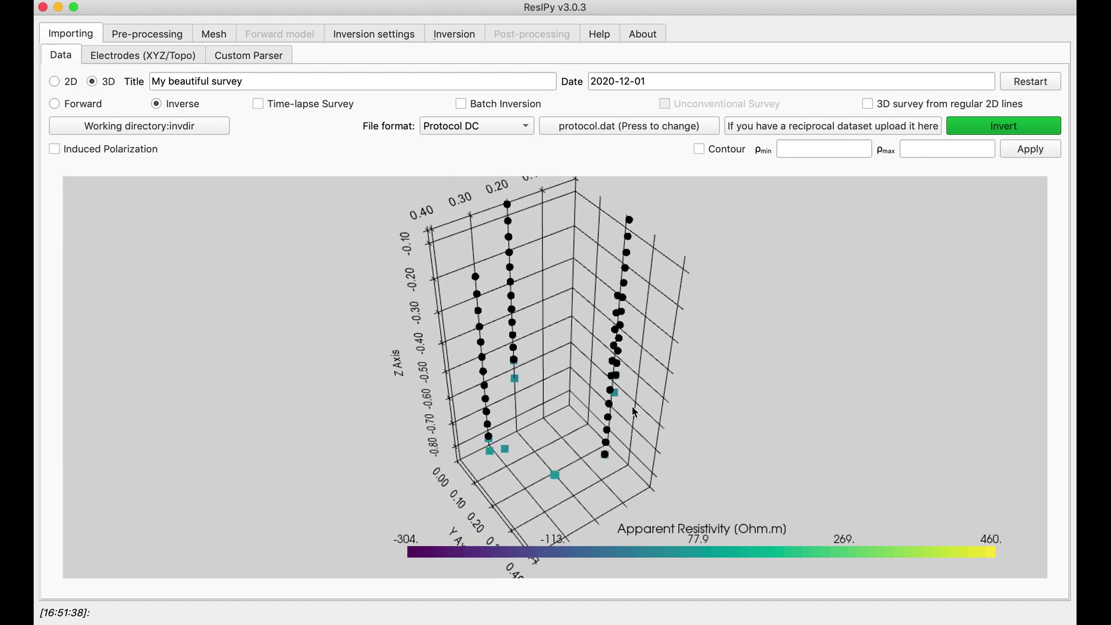
pyautogui.moveTo(719, 339); pyautogui.dragTo(739, 303)
pyautogui.moveTo(426, 373); pyautogui.dragTo(464, 399)
pyautogui.moveTo(317, 324); pyautogui.dragTo(354, 316)
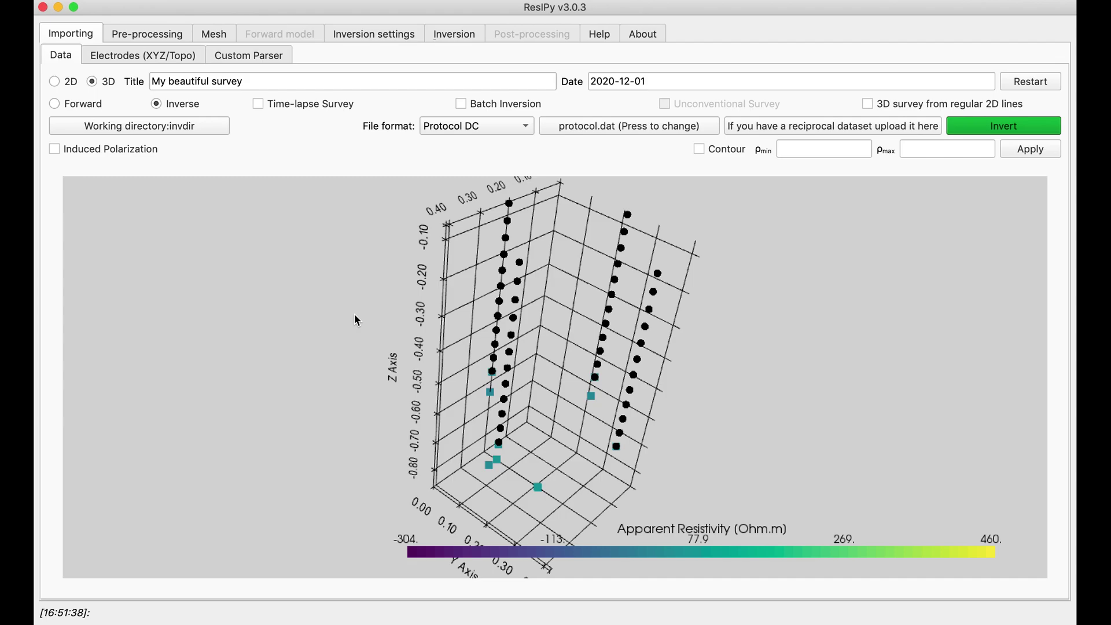
pyautogui.click(217, 37)
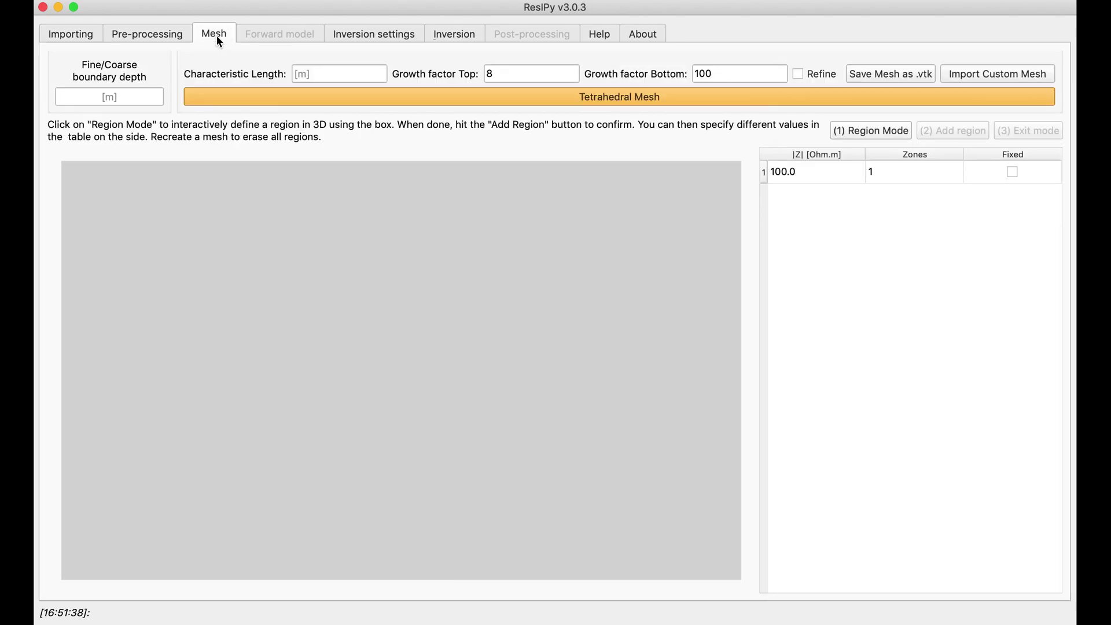
# Set characteristic length 0.025 and growth factors 2 top and 20 bottom, then build the tetrahedral mesh
pyautogui.click(320, 76)
pyautogui.write('0.025')
pyautogui.doubleClick(512, 77)
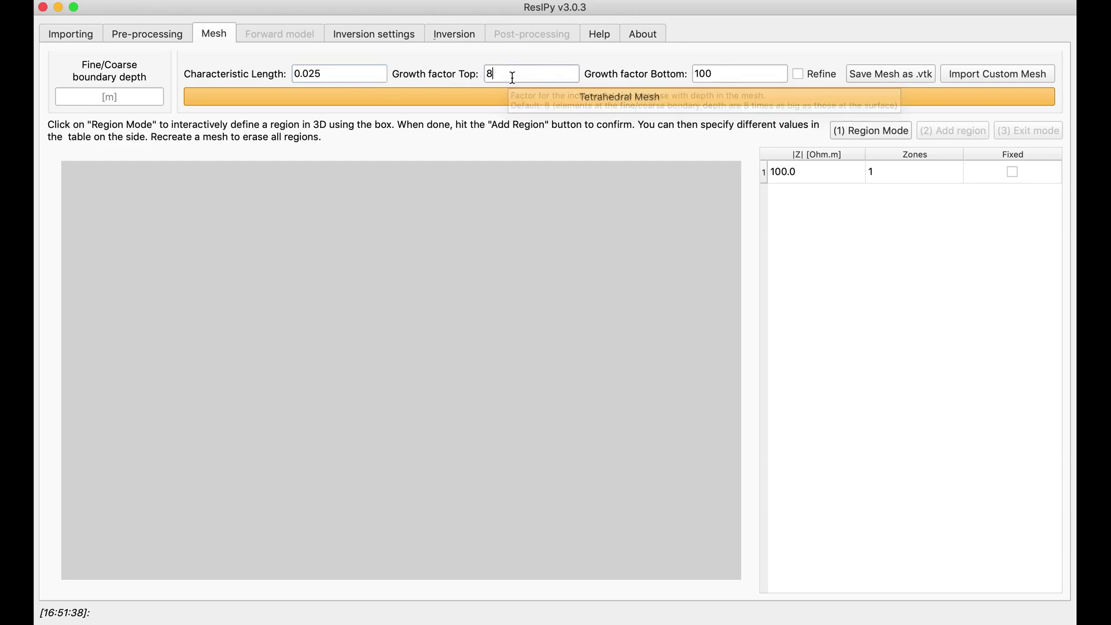
pyautogui.write('2')
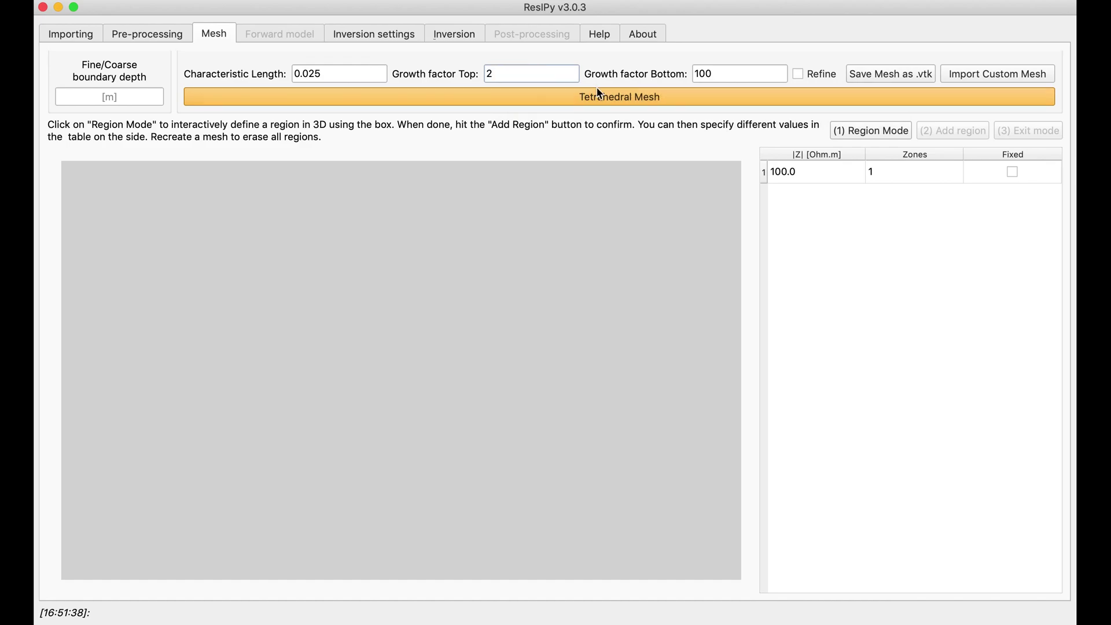
pyautogui.doubleClick(705, 73)
pyautogui.write('20')
pyautogui.click(622, 100)
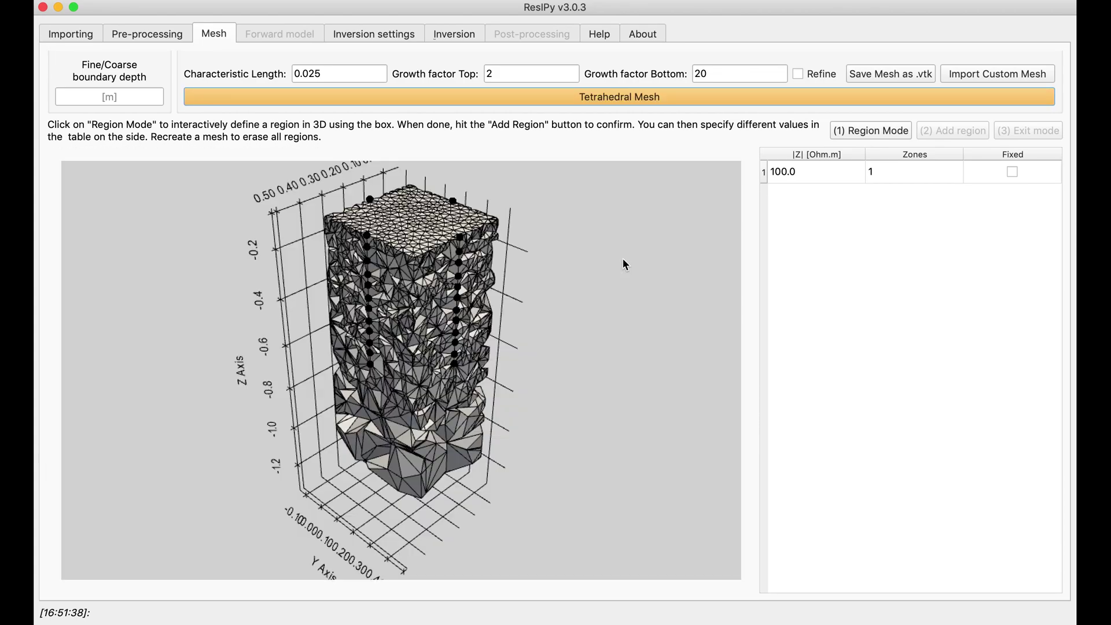
# Orbit the finished tetrahedral mesh around the boreholes, then go to Inversion settings
pyautogui.moveTo(458, 268); pyautogui.dragTo(529, 248)
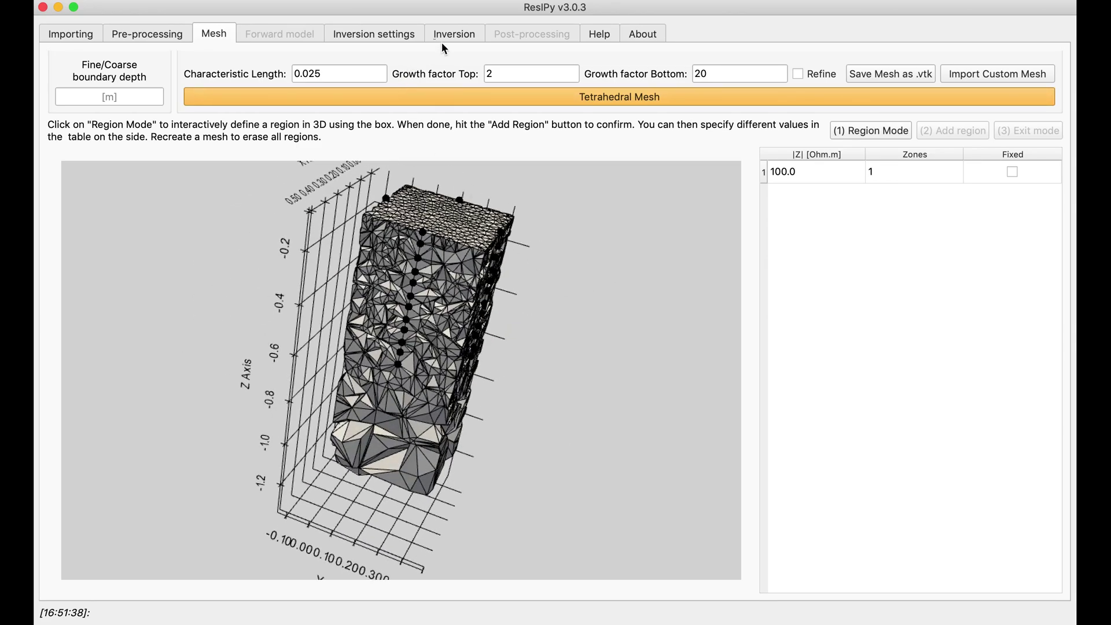
pyautogui.click(388, 39)
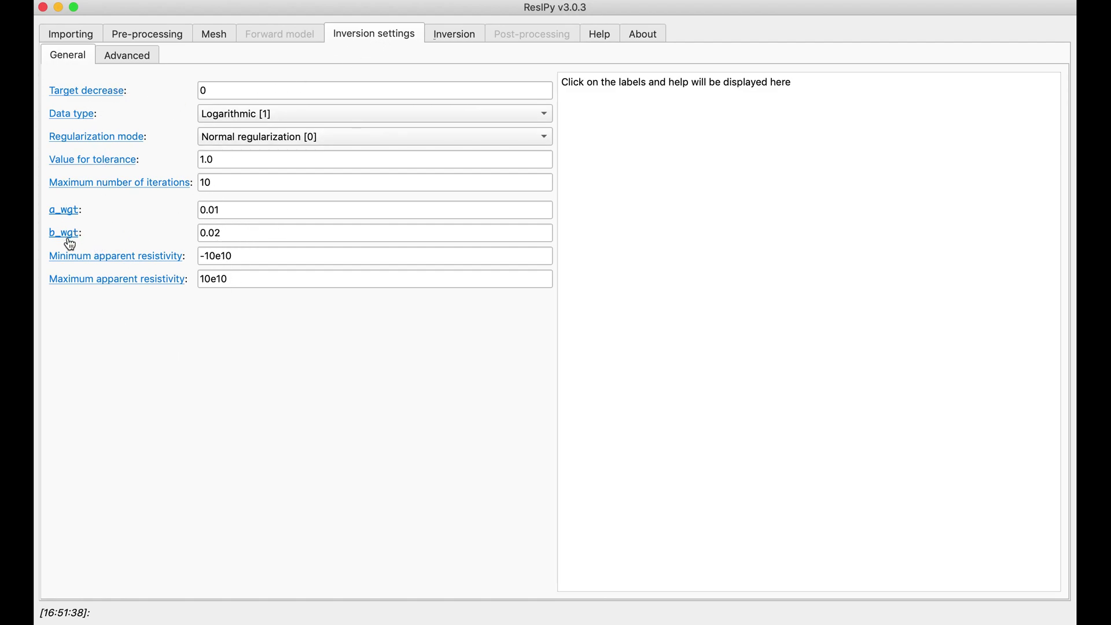
# Change b_wgt from 0.02 to 0.05 and move on to the Inversion tab
pyautogui.moveTo(216, 233); pyautogui.dragTo(229, 234)
pyautogui.write('5')
pyautogui.click(453, 33)
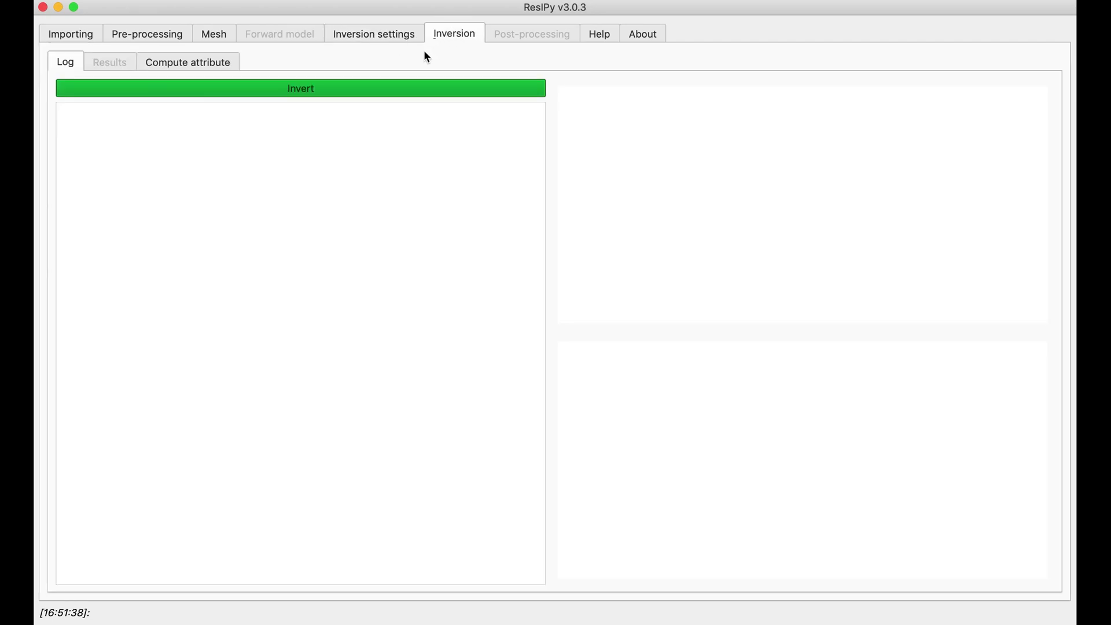
# Invert all datasets and view the log, with RMS misfit dropping from 7.63 to about 1.8
pyautogui.click(312, 93)
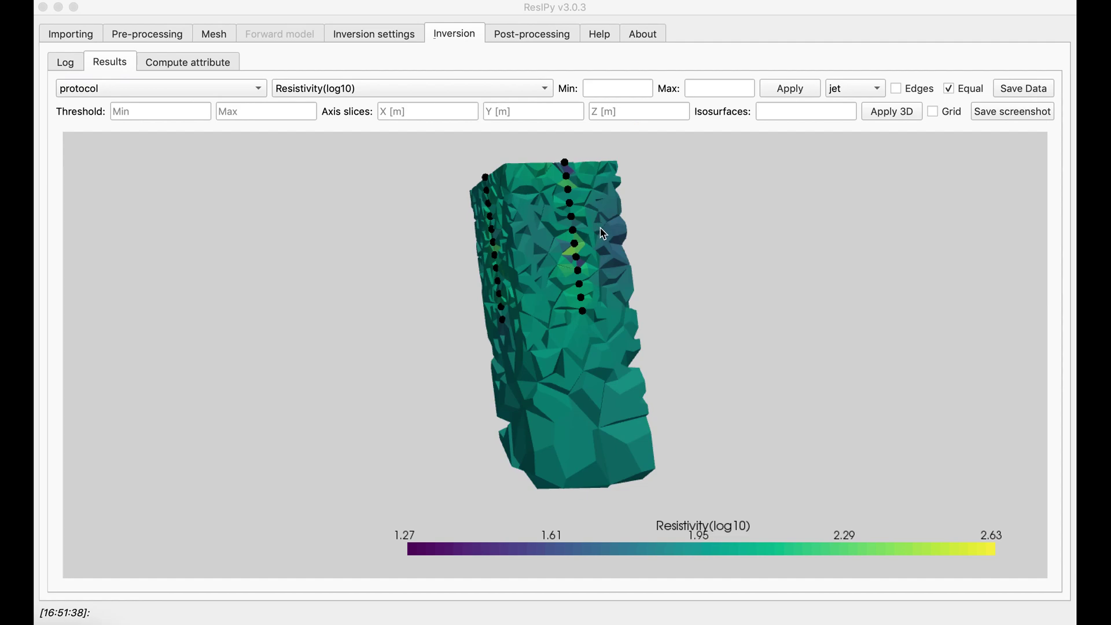
pyautogui.click(77, 66)
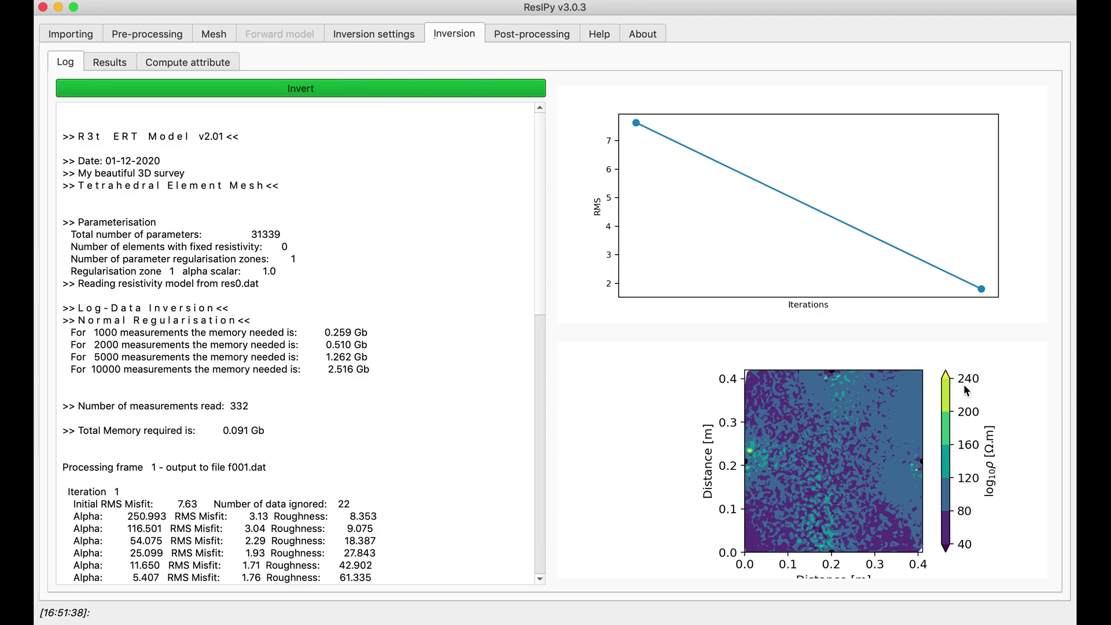
# Display the inverted 3D resistivity block (log10 1.27–2.63), rotate it, and add labelled X, Y, Z grid axes
pyautogui.click(108, 65)
pyautogui.moveTo(585, 233); pyautogui.dragTo(576, 280)
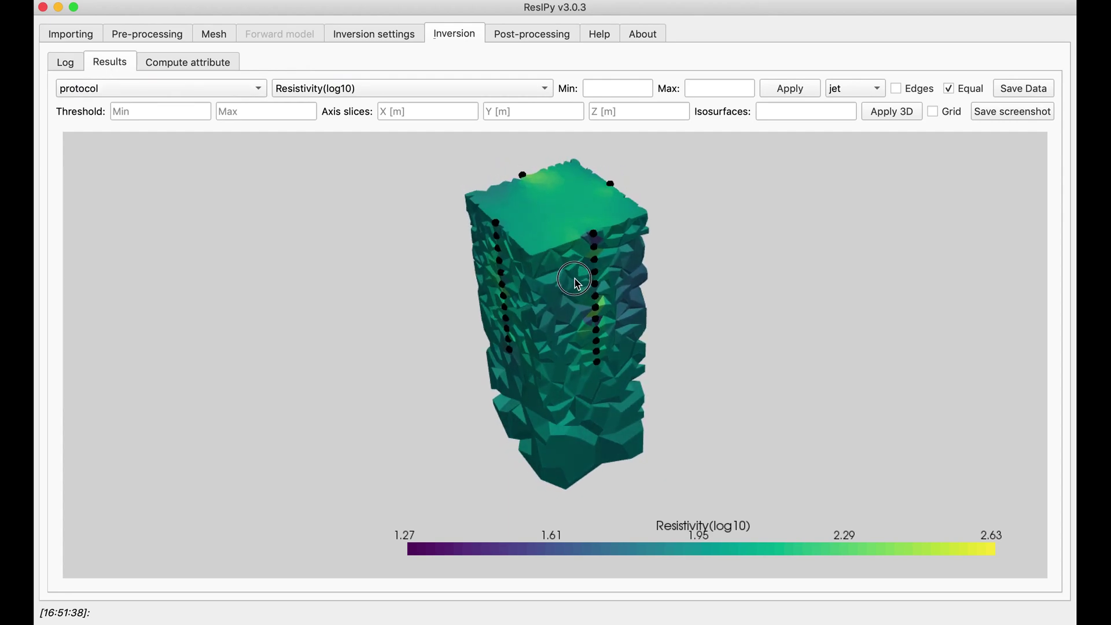
pyautogui.moveTo(502, 297); pyautogui.dragTo(771, 372)
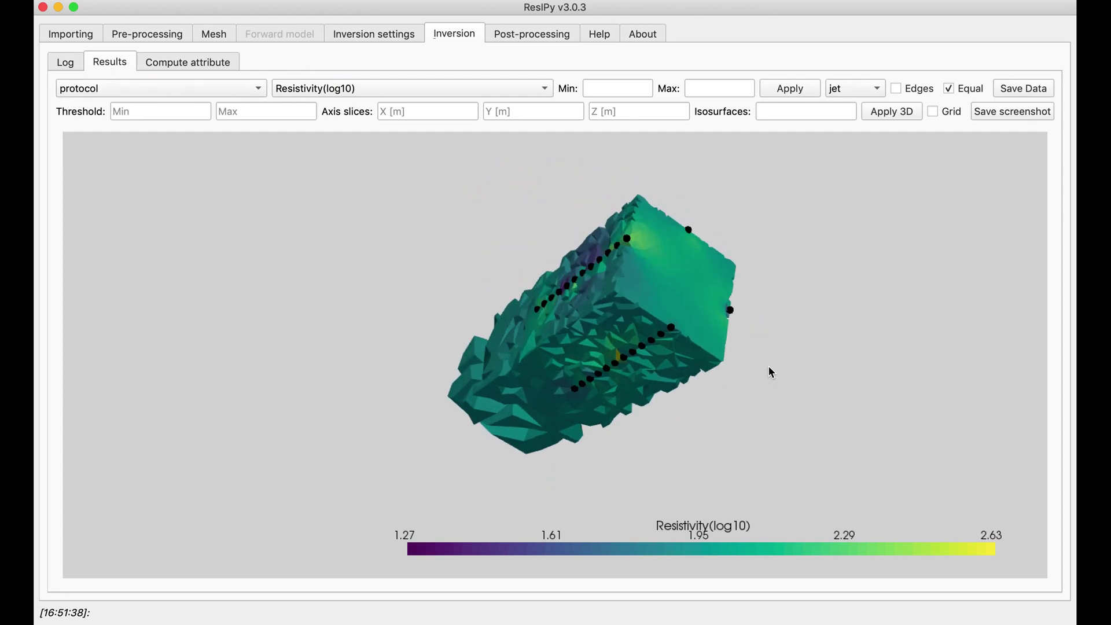
pyautogui.moveTo(681, 253); pyautogui.dragTo(399, 272)
pyautogui.moveTo(540, 385); pyautogui.dragTo(531, 257)
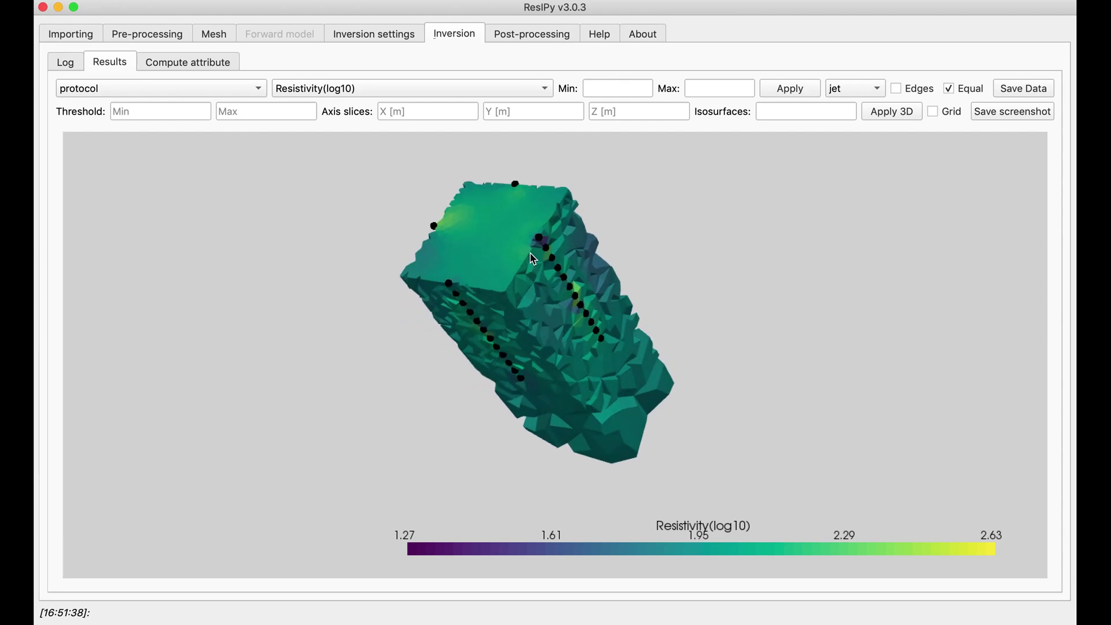
pyautogui.moveTo(518, 383); pyautogui.dragTo(718, 301)
pyautogui.click(932, 111)
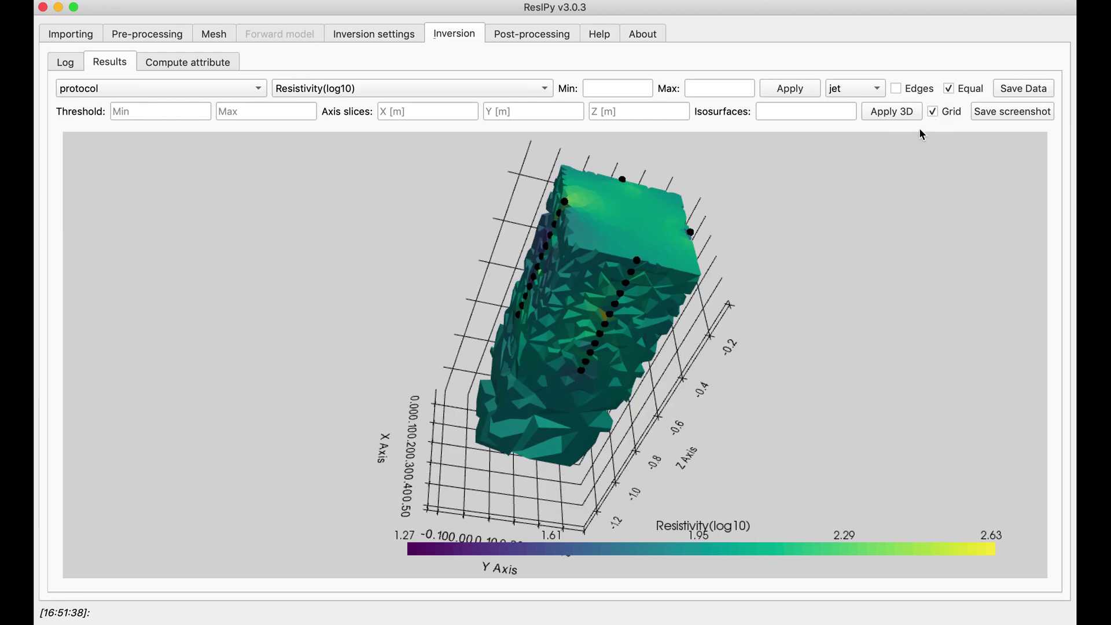
pyautogui.moveTo(668, 227); pyautogui.dragTo(578, 266)
pyautogui.moveTo(595, 330); pyautogui.dragTo(1059, 160)
pyautogui.moveTo(558, 229); pyautogui.dragTo(597, 231)
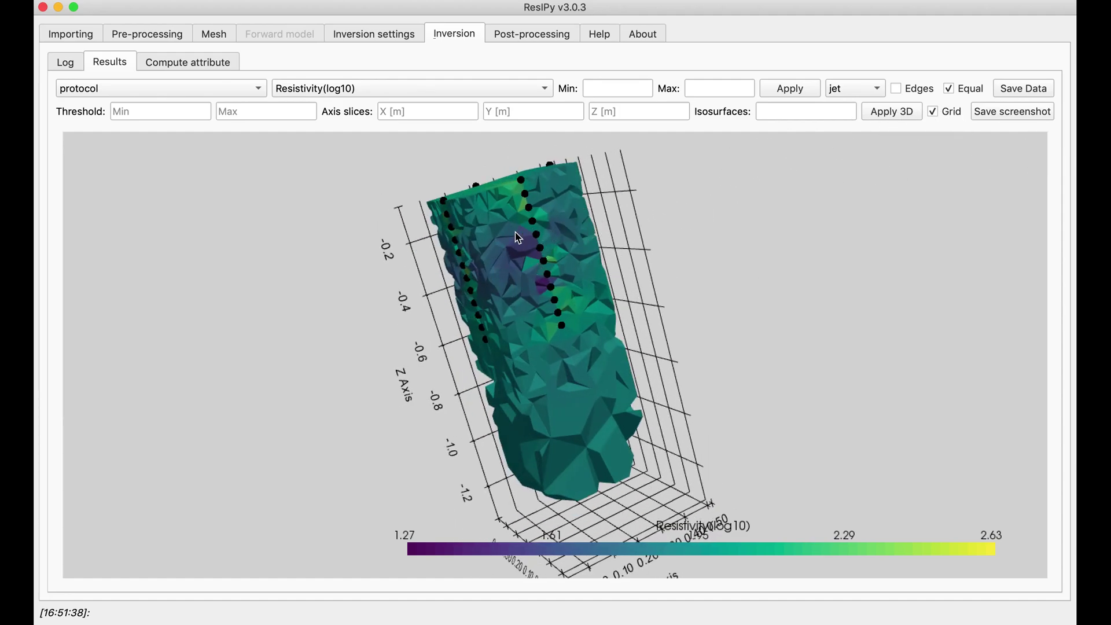
pyautogui.moveTo(531, 214); pyautogui.dragTo(602, 328)
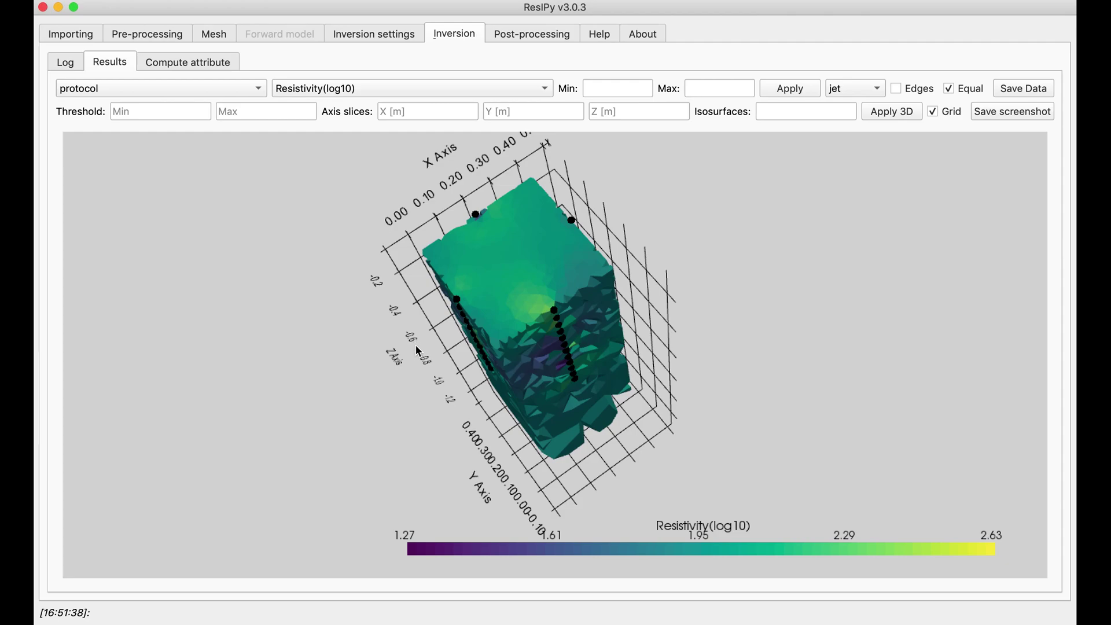
# Slice the resistivity model at X = 0.2 and Y = 0.2, then turn it to a near-front view
pyautogui.click(430, 113)
pyautogui.write('0.2')
pyautogui.click(529, 112)
pyautogui.write('0.2')
pyautogui.click(881, 112)
pyautogui.click(580, 379)
pyautogui.moveTo(582, 381); pyautogui.dragTo(583, 272)
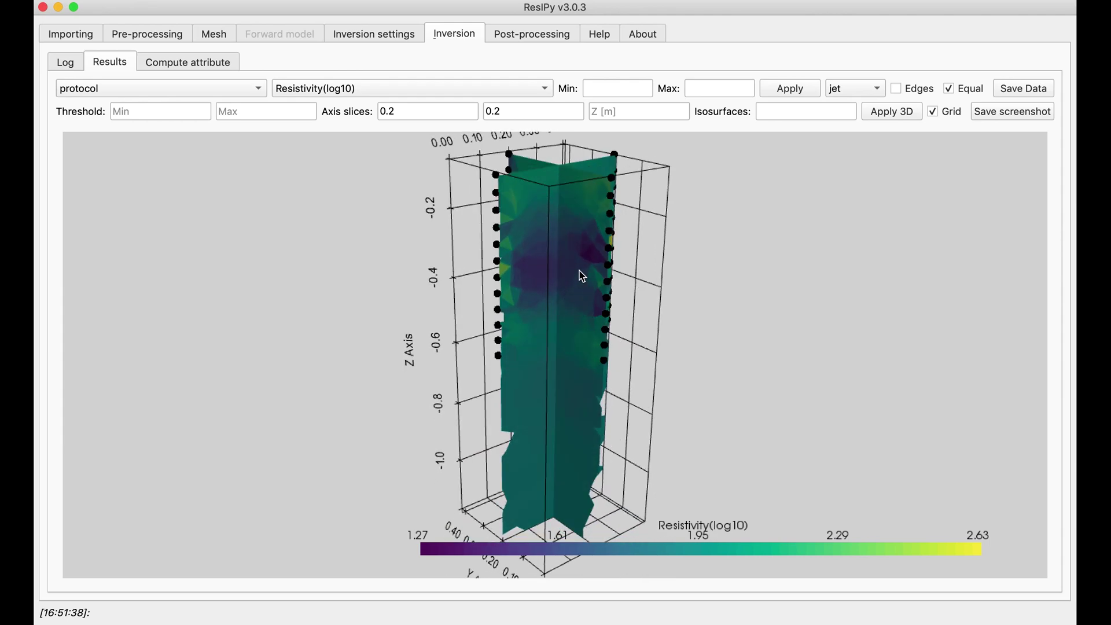
pyautogui.click(851, 88)
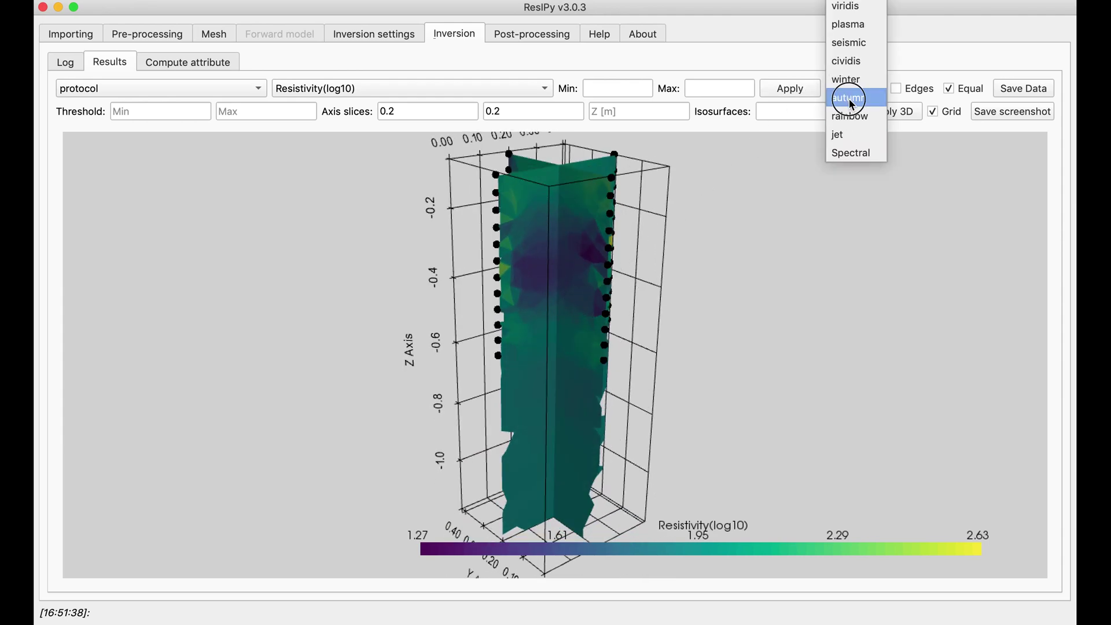
# Recolour the resistivity slices with the jet colour map, after trying autumn
pyautogui.click(849, 99)
pyautogui.click(859, 91)
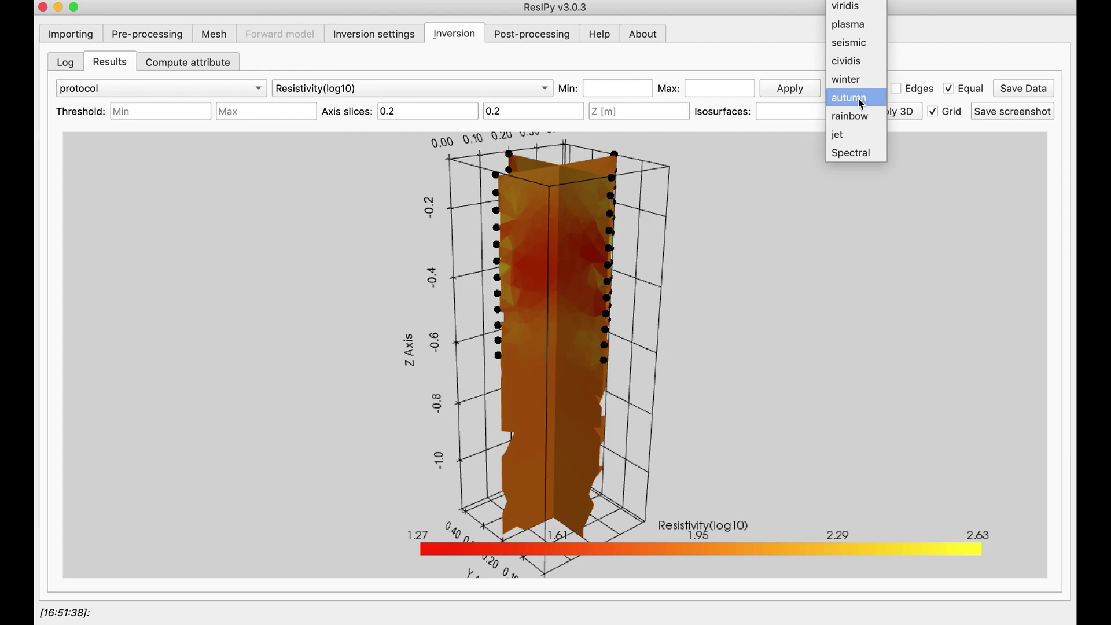
pyautogui.click(841, 130)
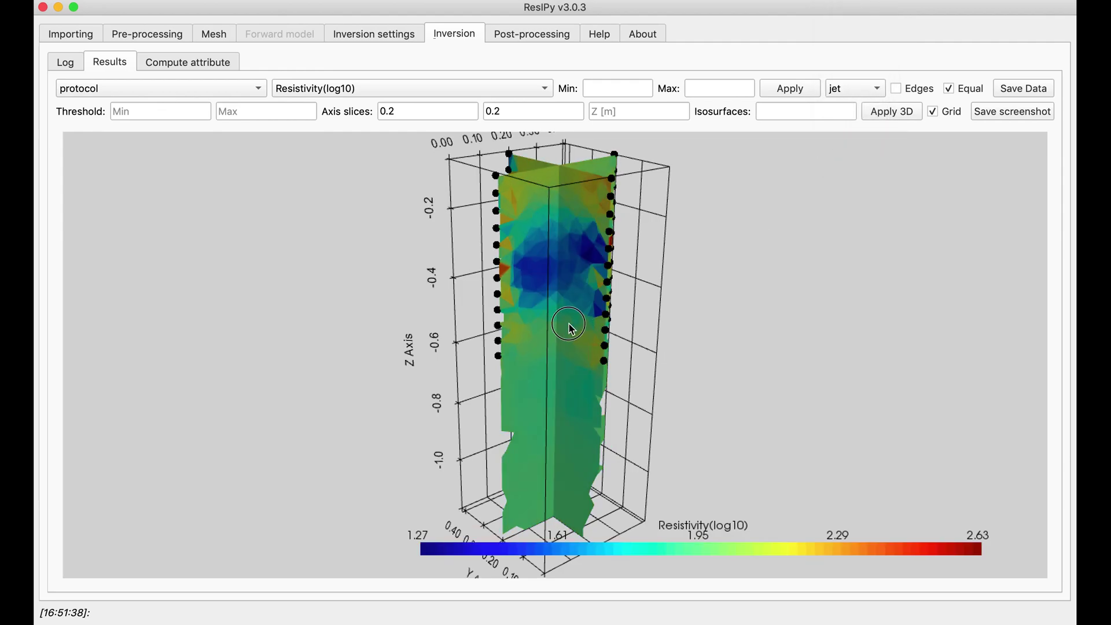
# Orbit the sliced model to an oblique view, then review the normalised inversion errors in Post-processing
pyautogui.moveTo(571, 324)
pyautogui.mouseDown()
pyautogui.moveTo(504, 325)
pyautogui.moveTo(576, 327)
pyautogui.mouseUp()
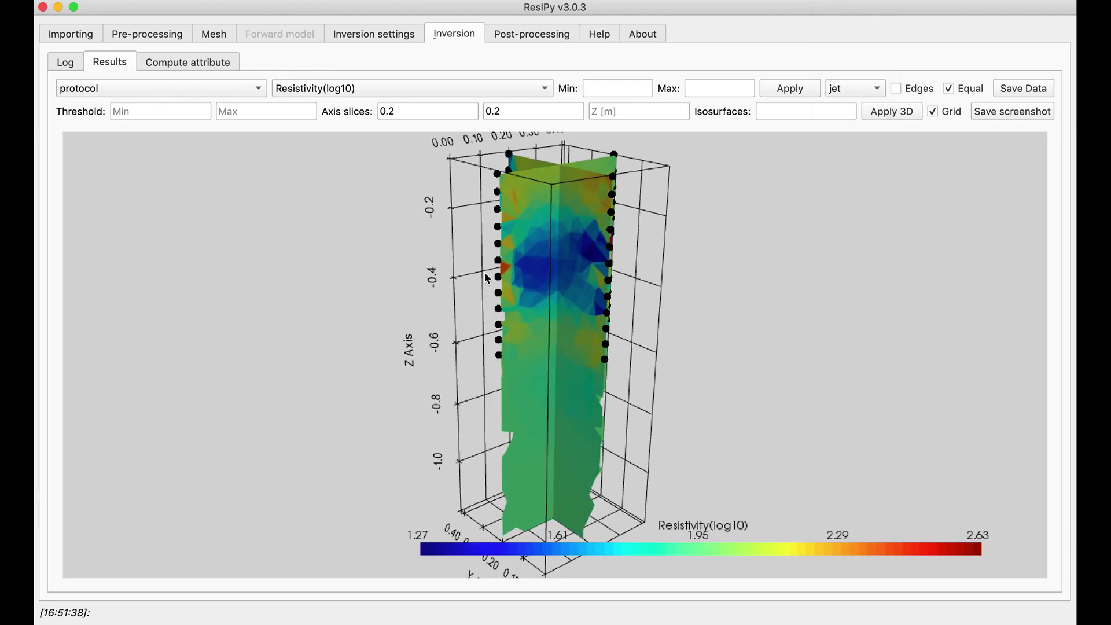
pyautogui.moveTo(560, 219); pyautogui.dragTo(766, 225)
pyautogui.moveTo(610, 255); pyautogui.dragTo(367, 280)
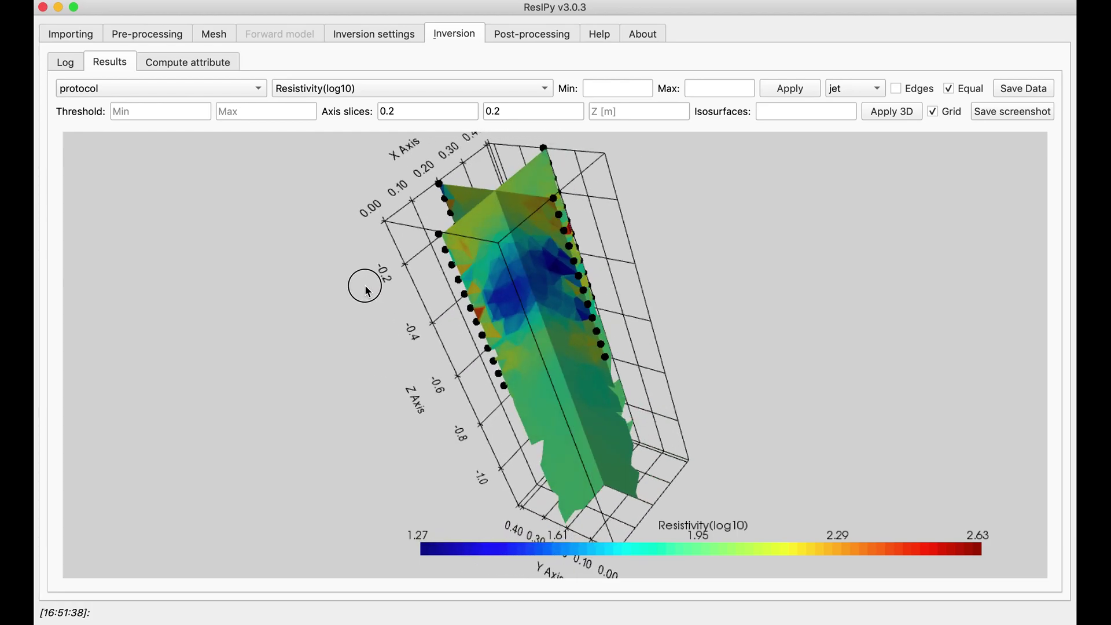
pyautogui.click(527, 33)
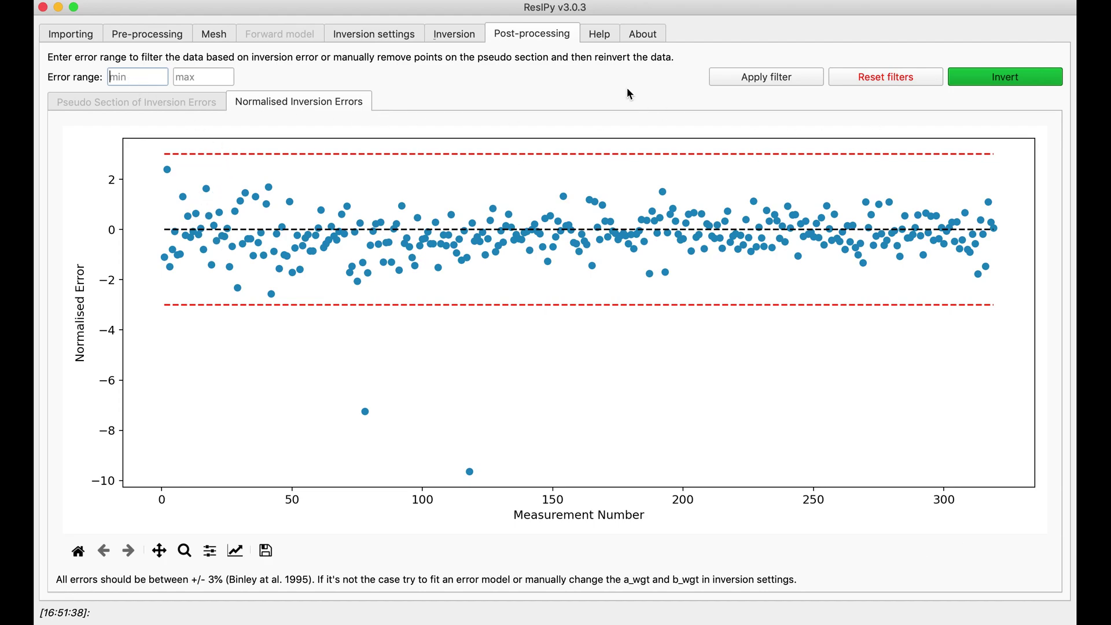
pyautogui.click(457, 40)
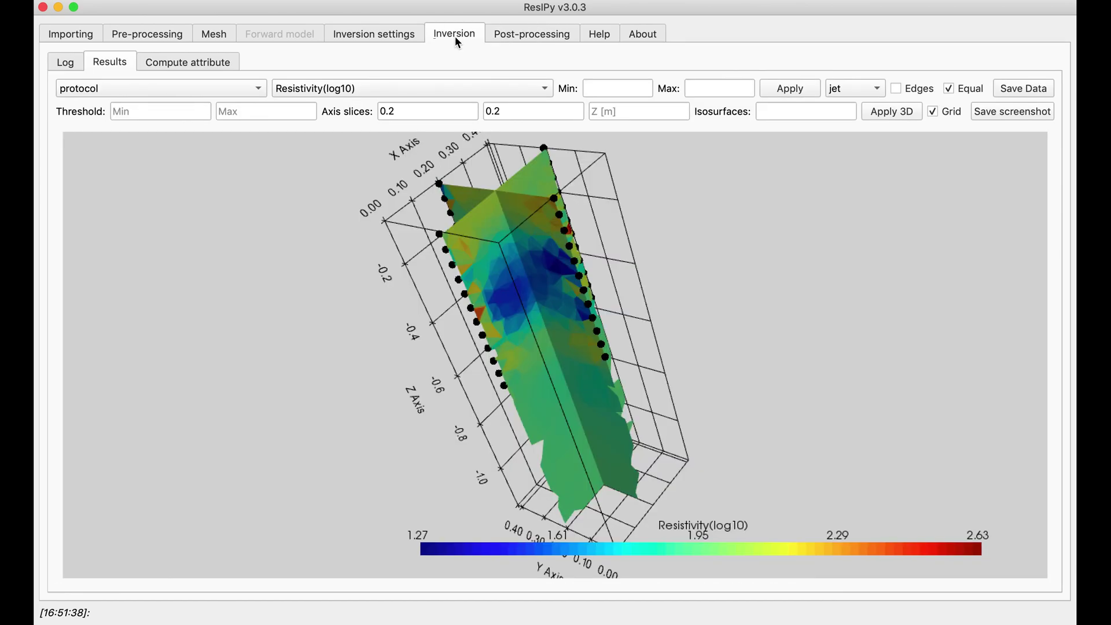